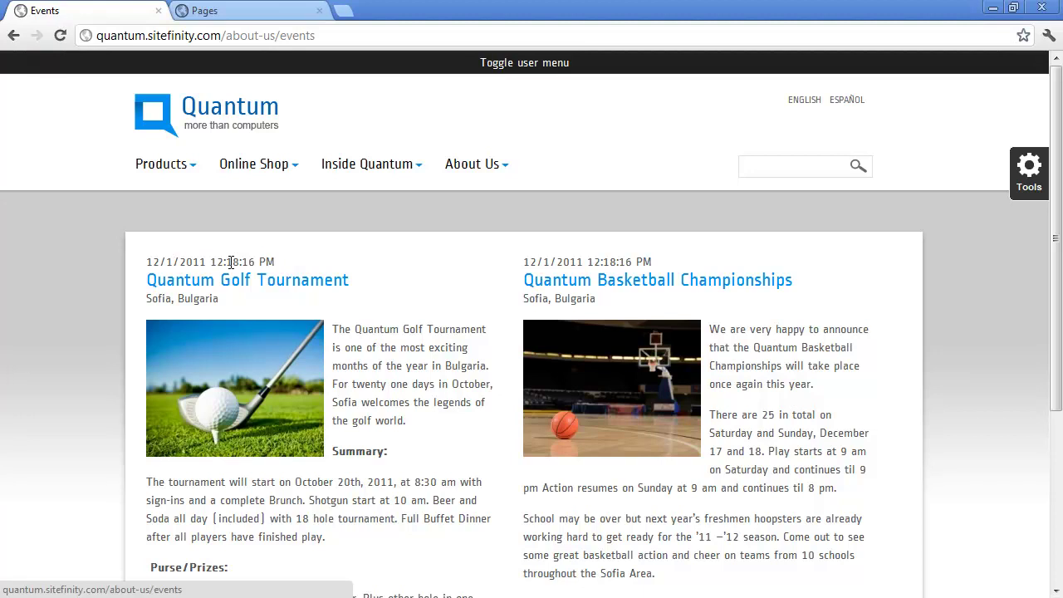
- Switch to the Sitefinity Pages tab listing all site pages
key(ctrl+Tab)
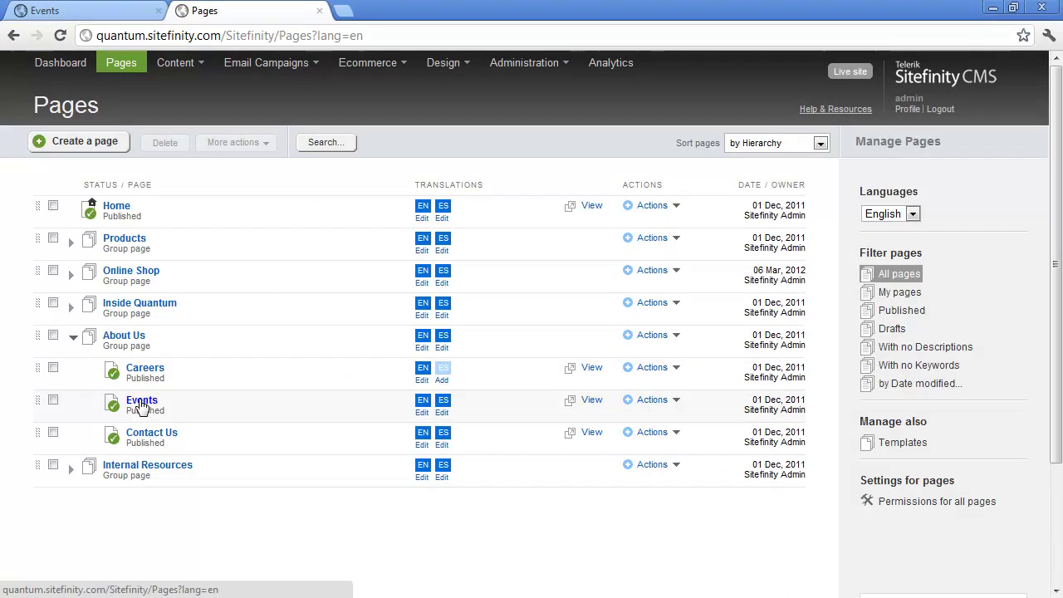
- On the Events page, drag a Navigation > Breadcrumb widget above the Events widget and open its settings
click(141, 401)
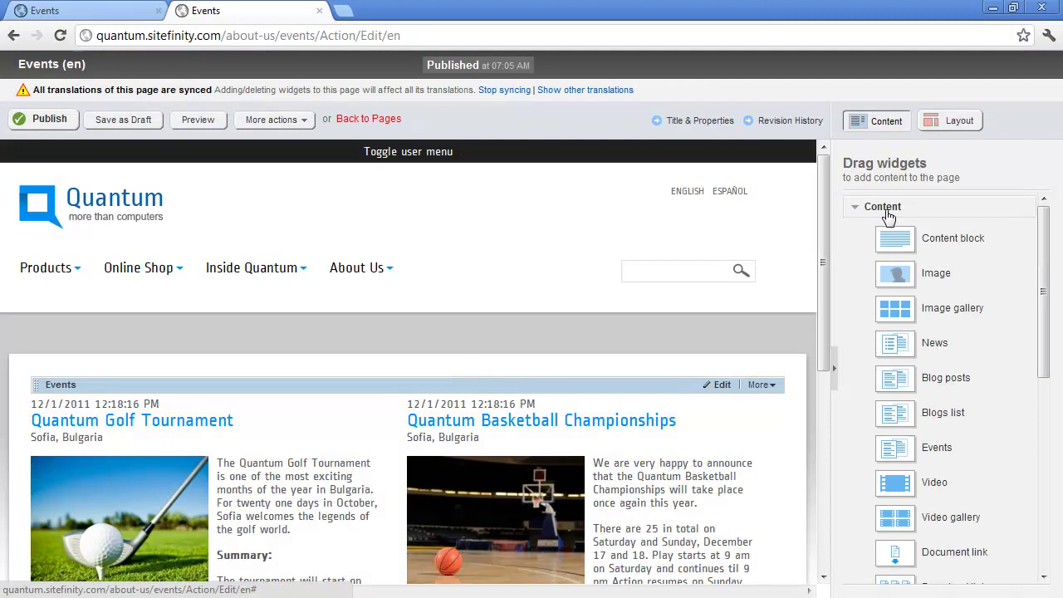
click(888, 209)
click(889, 232)
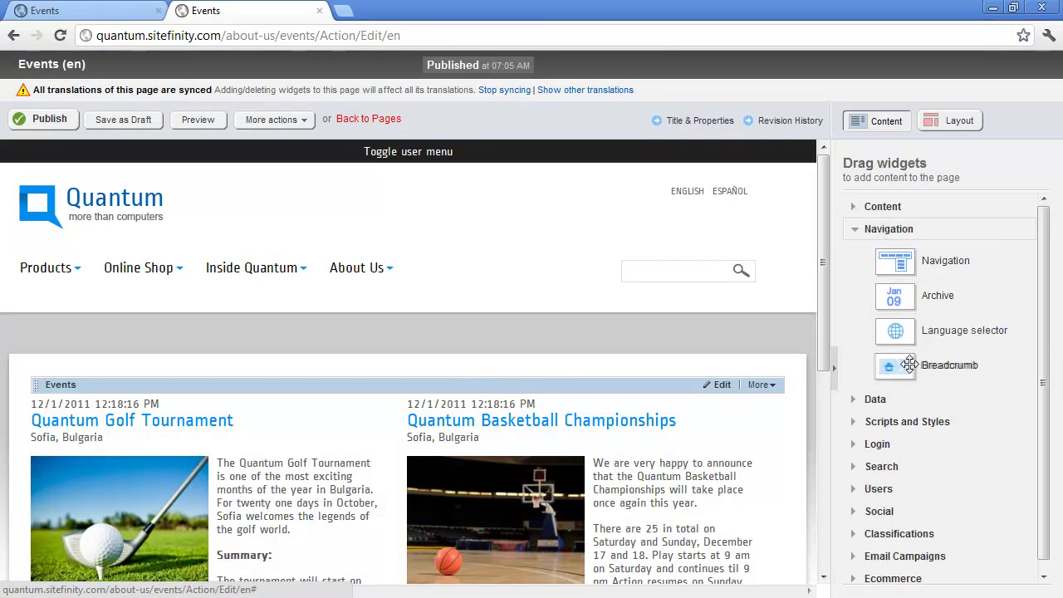
drag(910, 364, 282, 402)
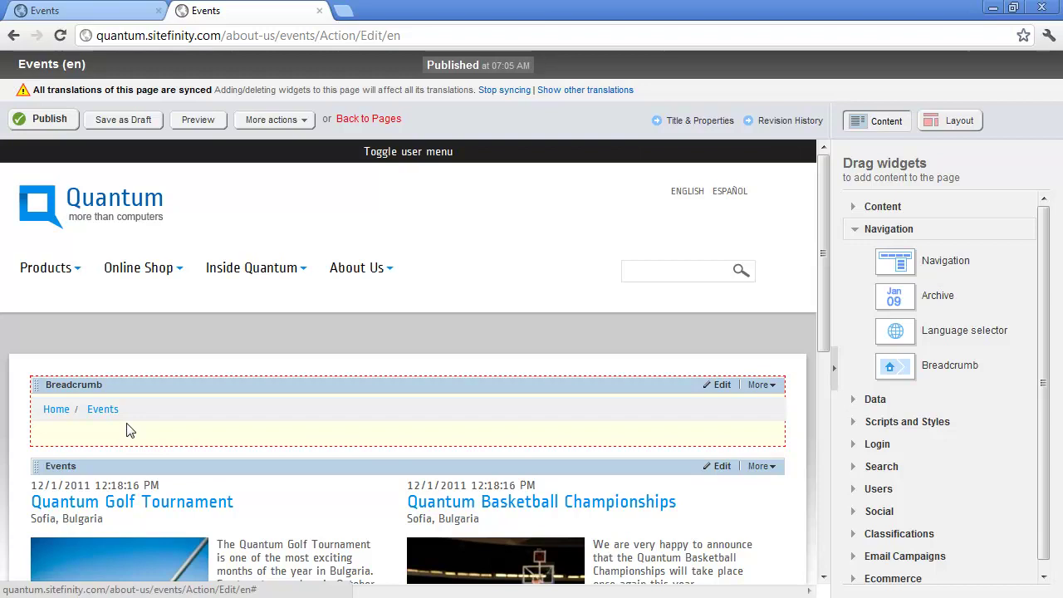
click(721, 389)
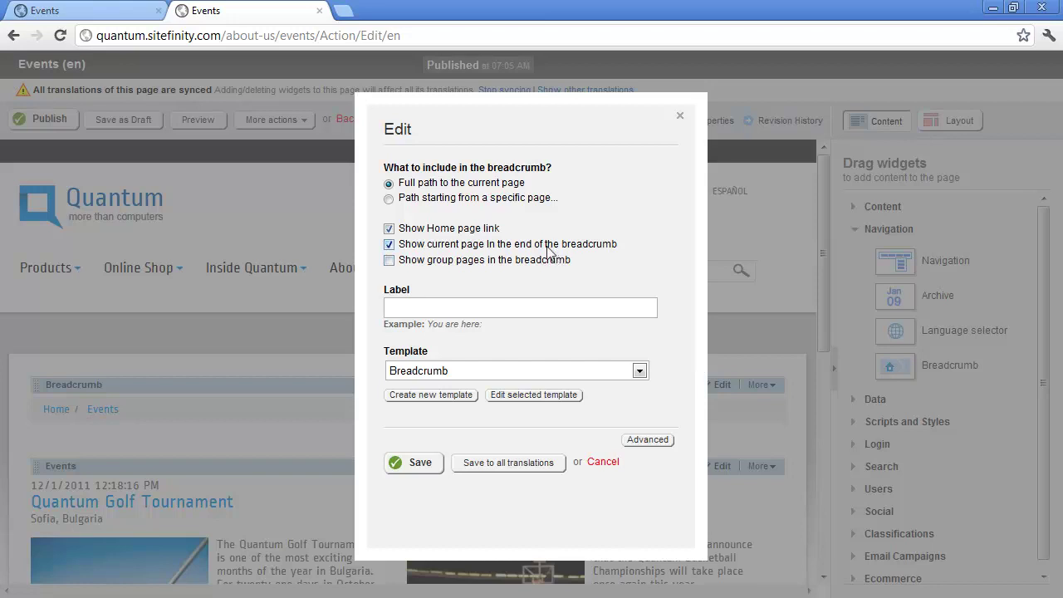
click(431, 199)
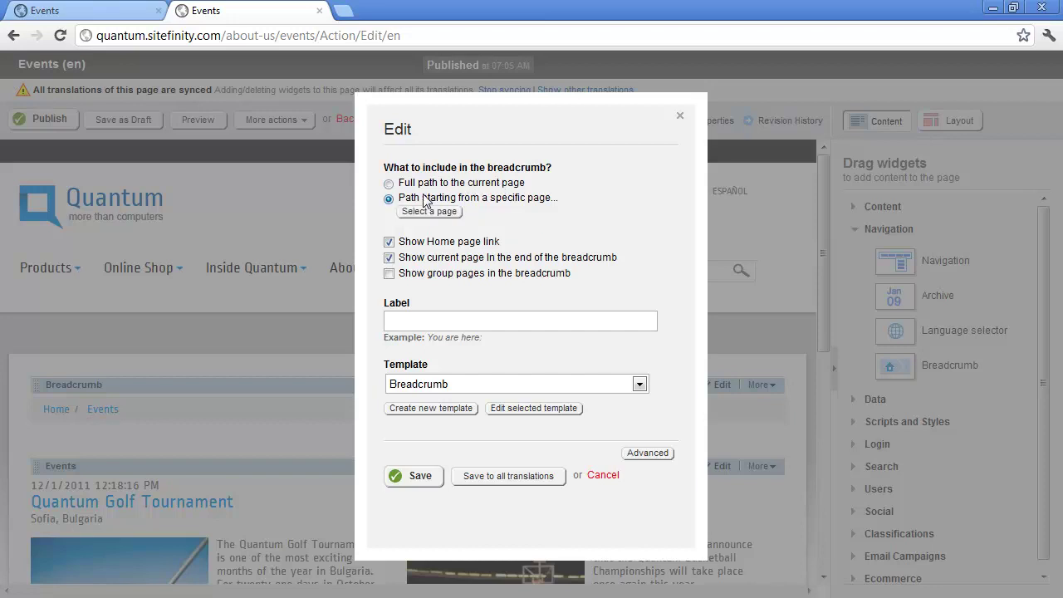
click(427, 212)
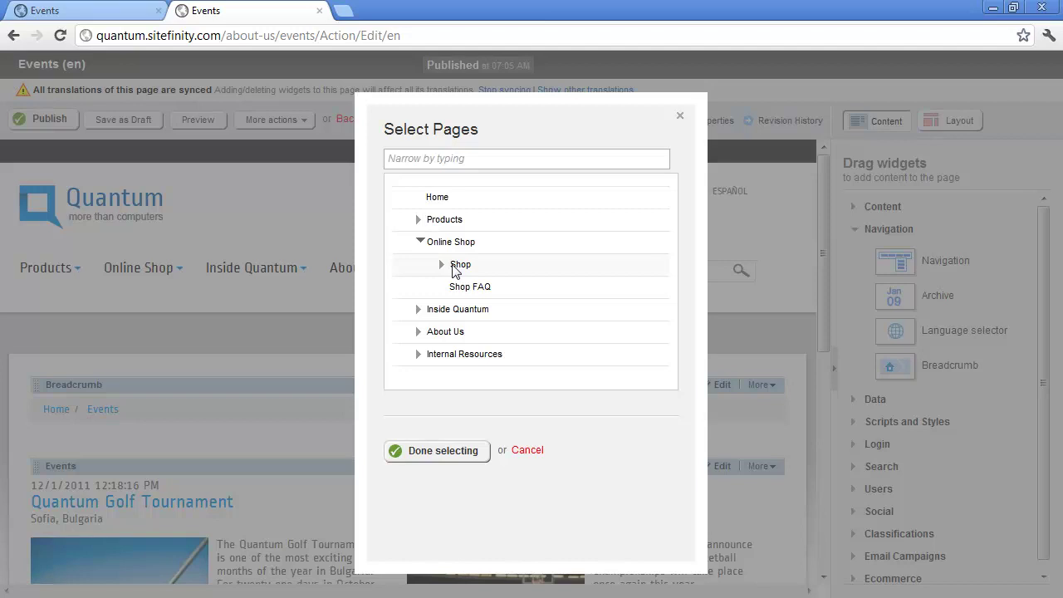
click(463, 245)
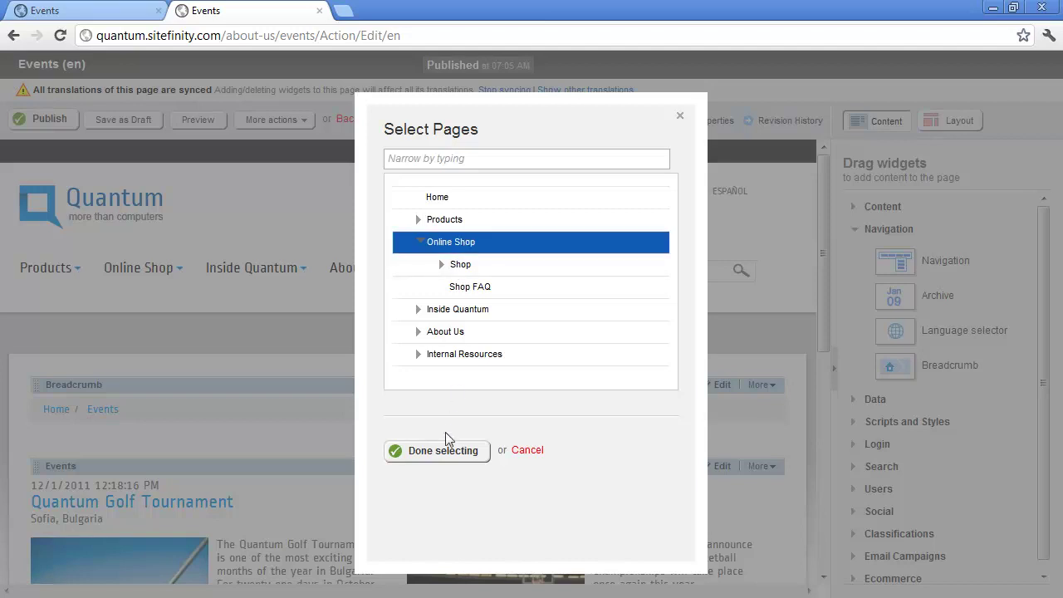
click(527, 451)
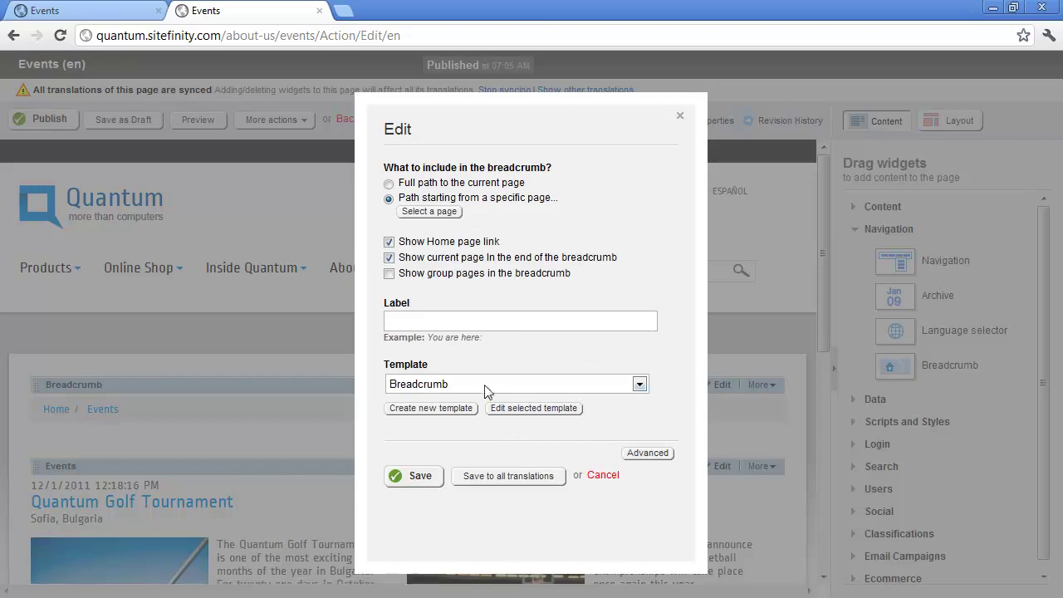
click(454, 190)
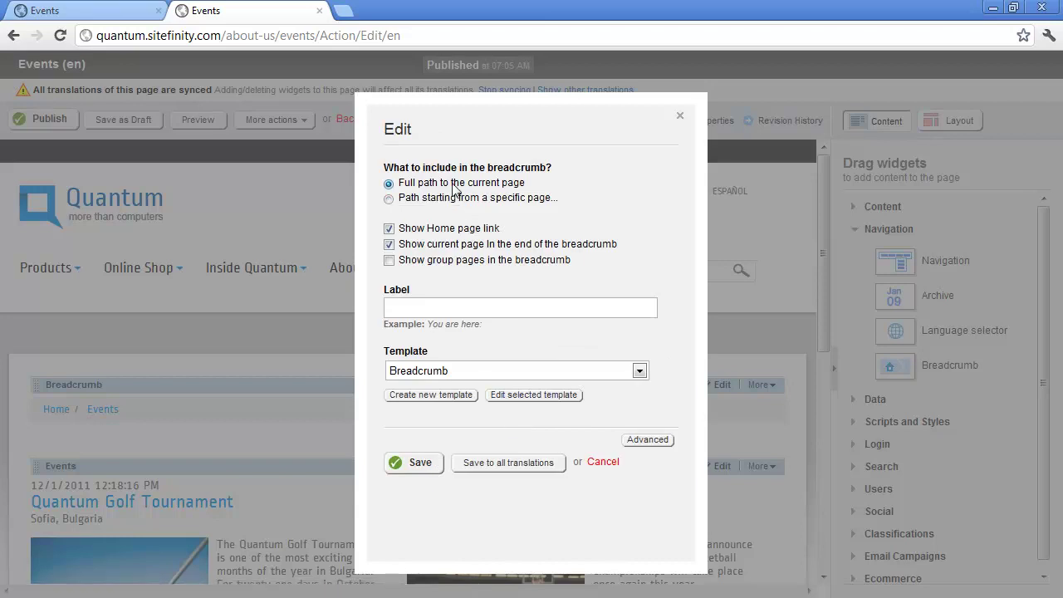
- Keep the Home link, label the breadcrumb 'You are here:', and save its settings
click(389, 229)
click(418, 305)
text(You are here:)
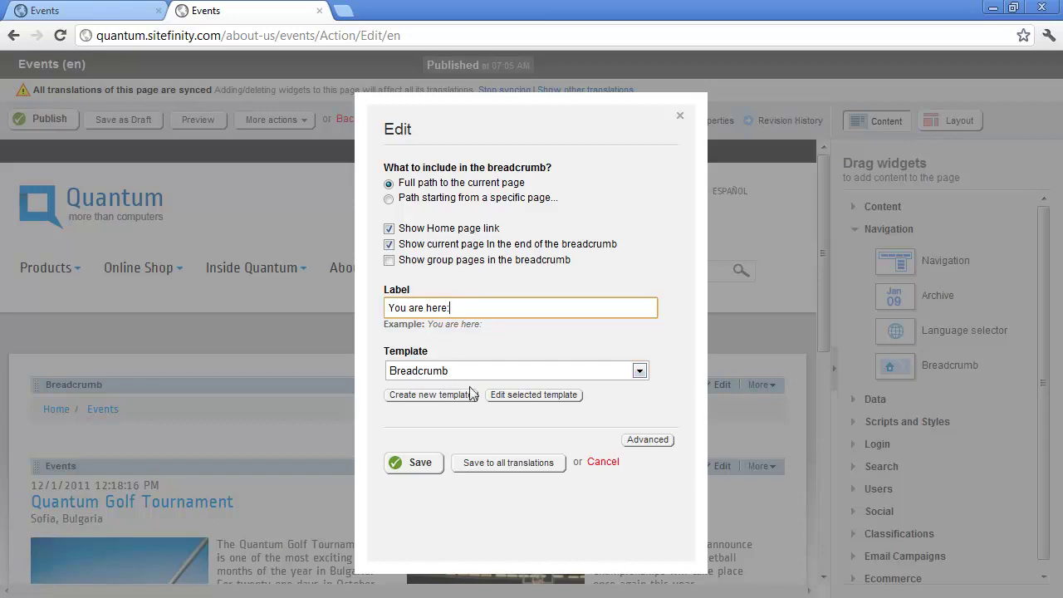
click(534, 397)
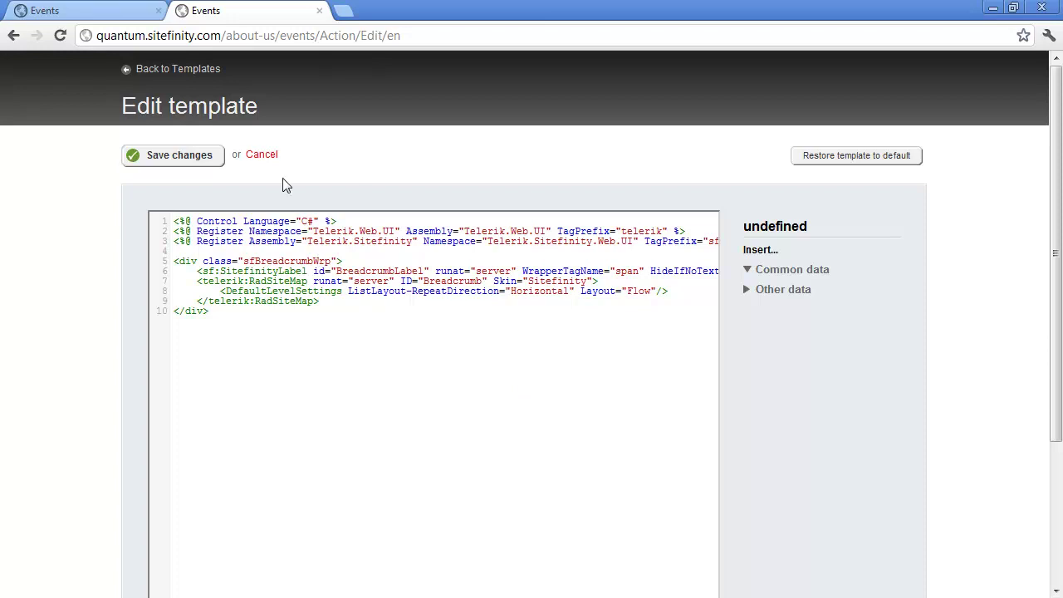
click(271, 156)
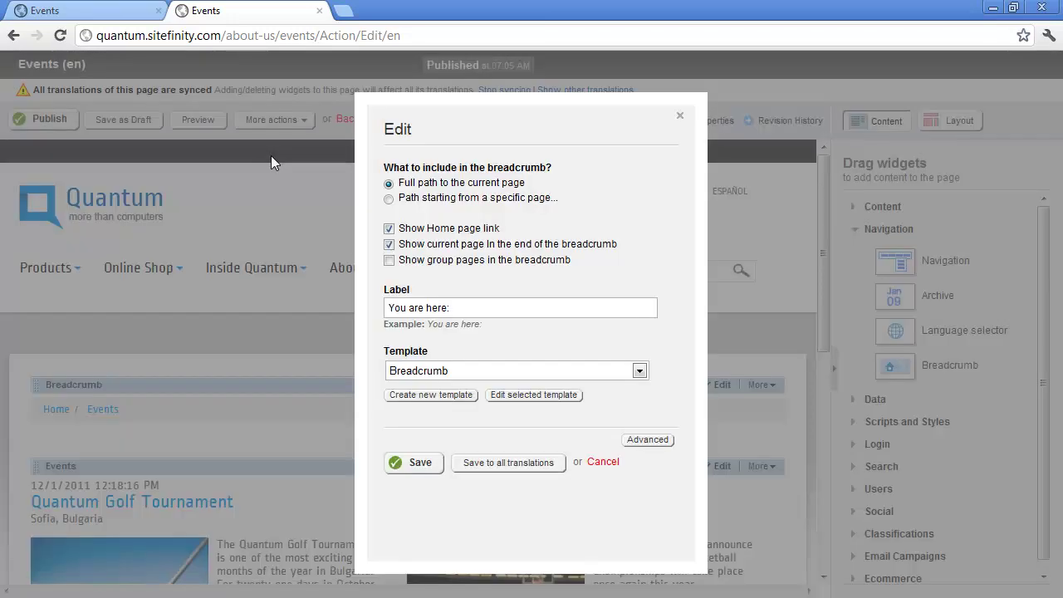
click(418, 463)
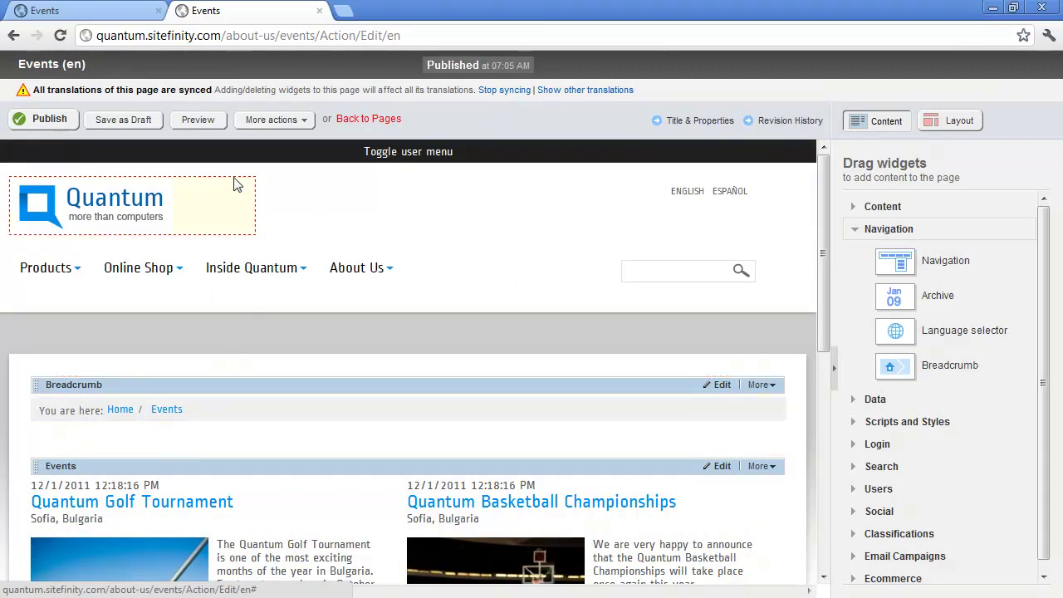
- Preview the Events breadcrumb, check the Careers page has none, and return to the editor
click(202, 122)
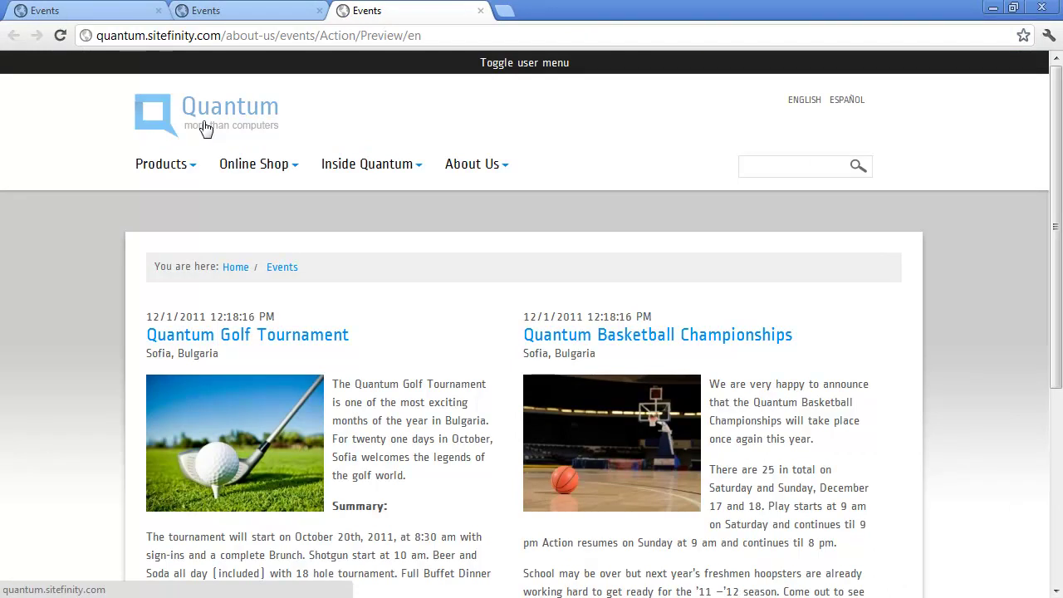
mouse_move(474, 165)
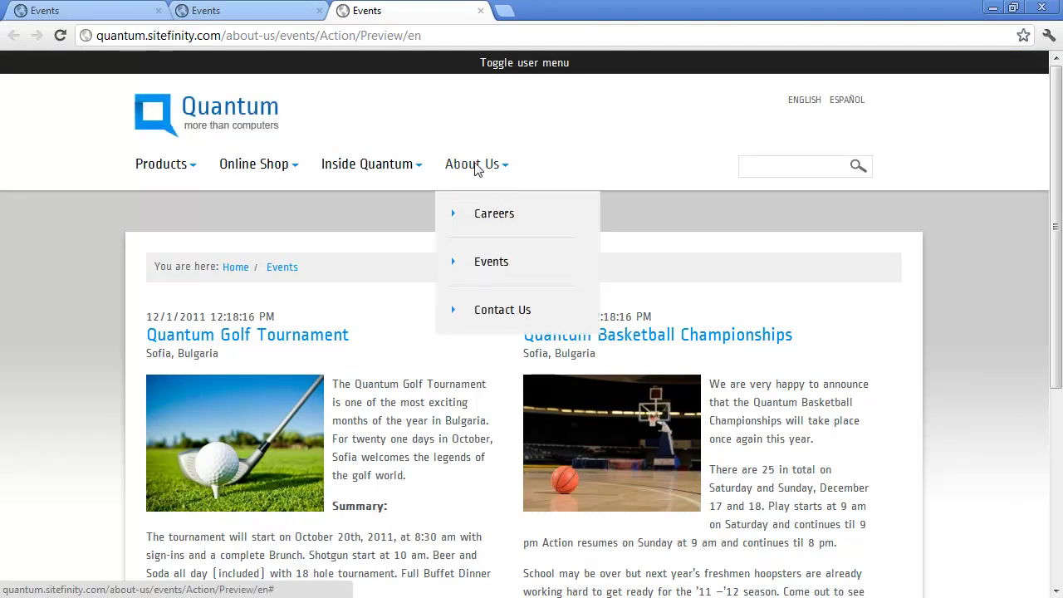
click(491, 216)
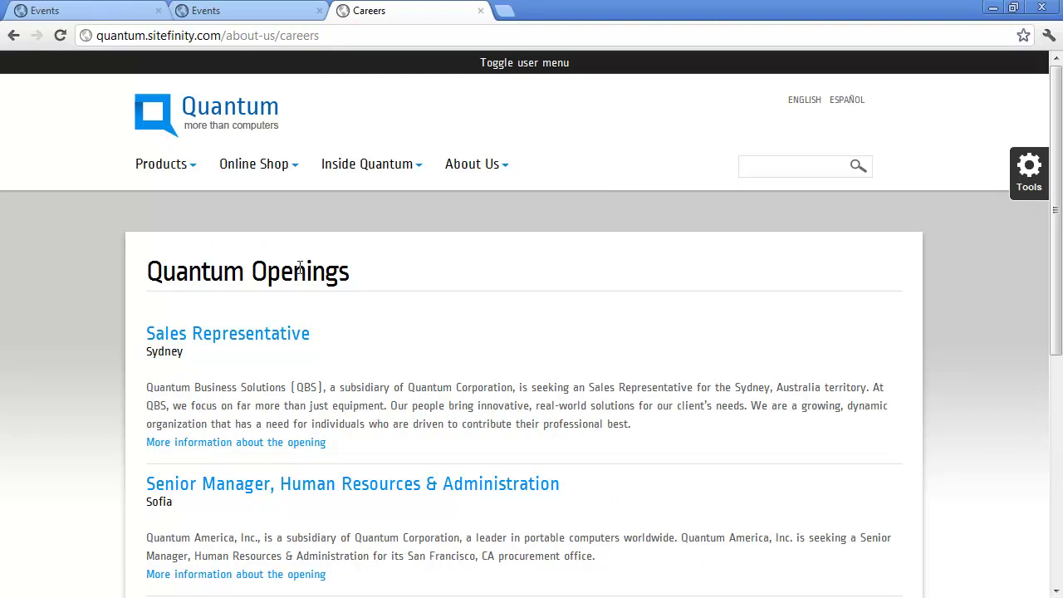
click(243, 11)
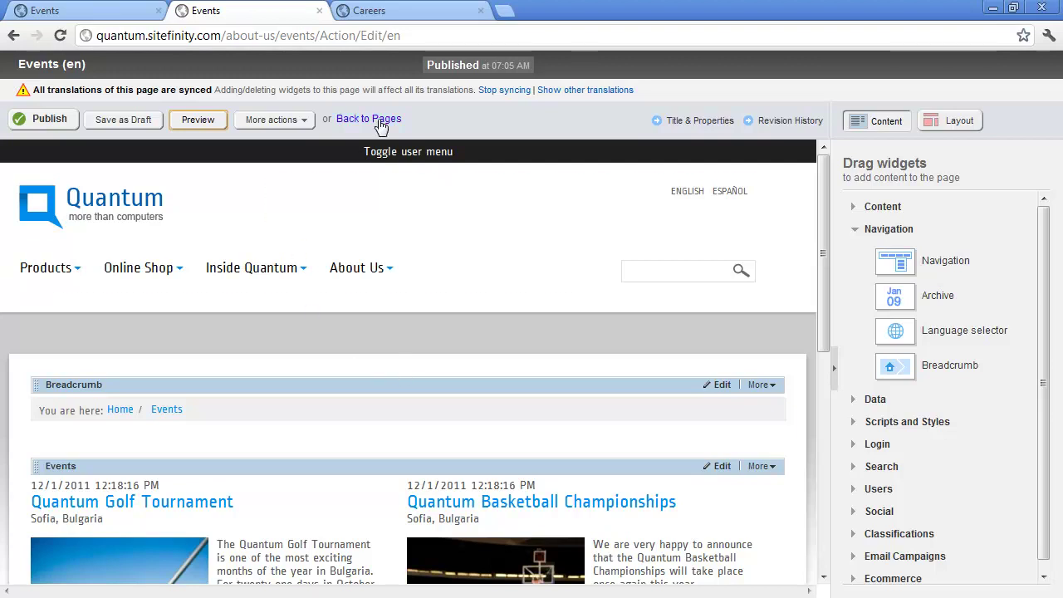
- Leave the Events page without keeping edits and open the Quantum 2012 page template
click(381, 122)
click(544, 330)
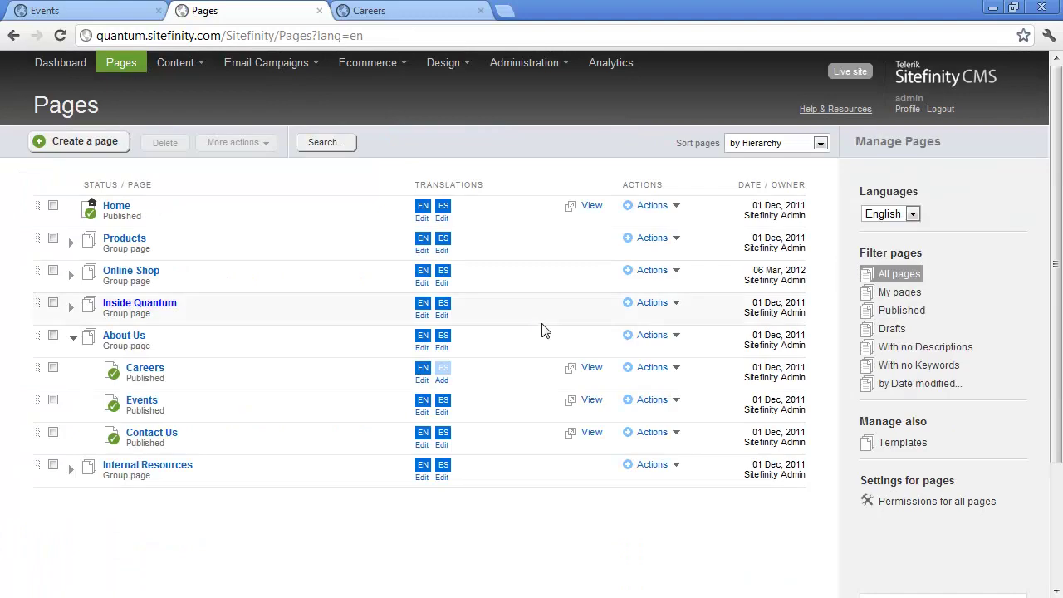
mouse_move(447, 63)
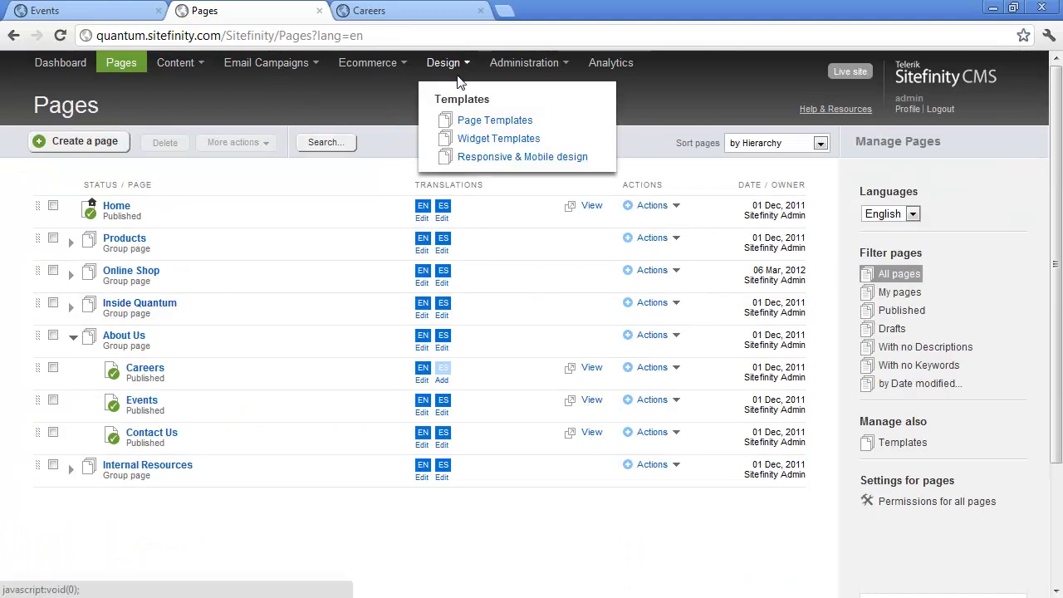
click(470, 123)
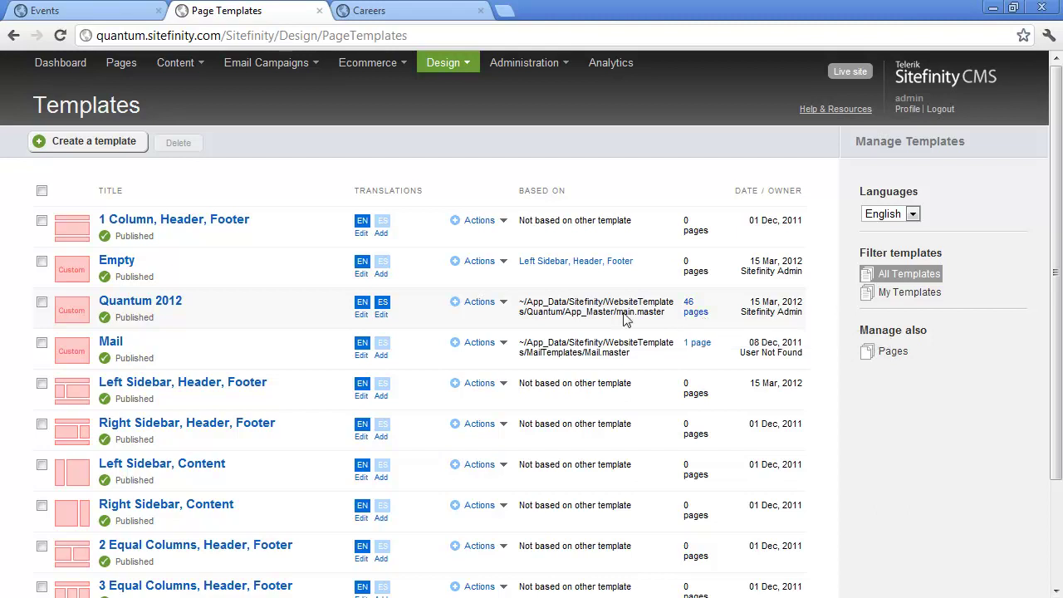
click(167, 306)
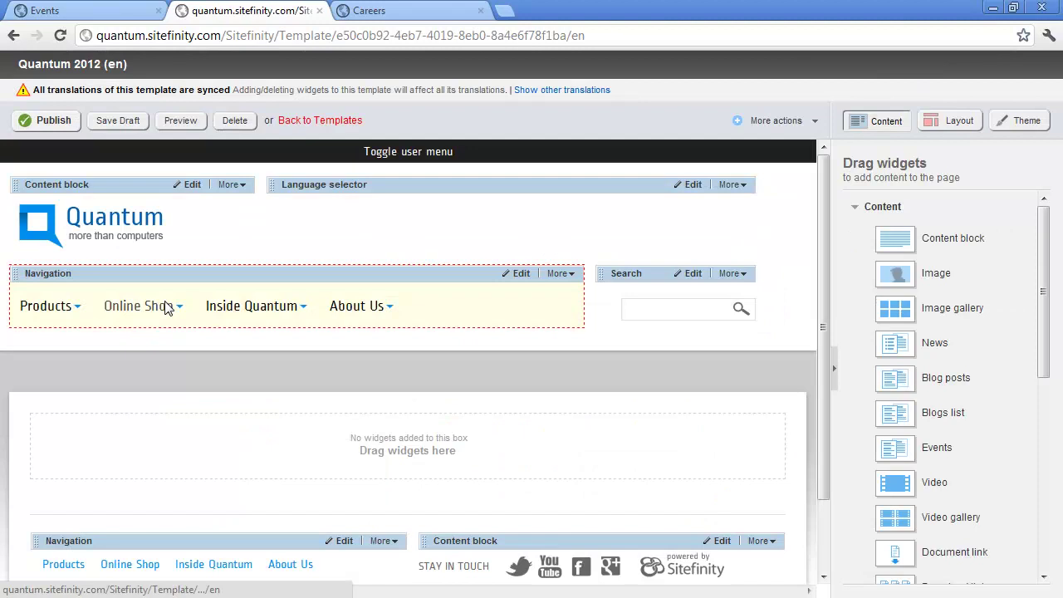
- Drag a Navigation > Breadcrumb widget into the Quantum 2012 template's empty content box
click(877, 207)
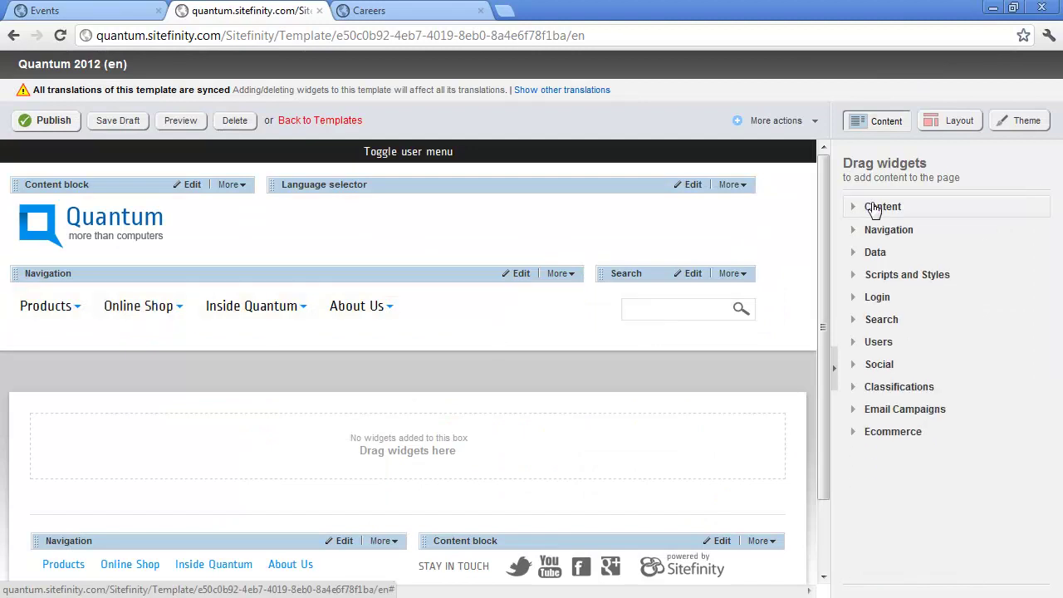
click(882, 232)
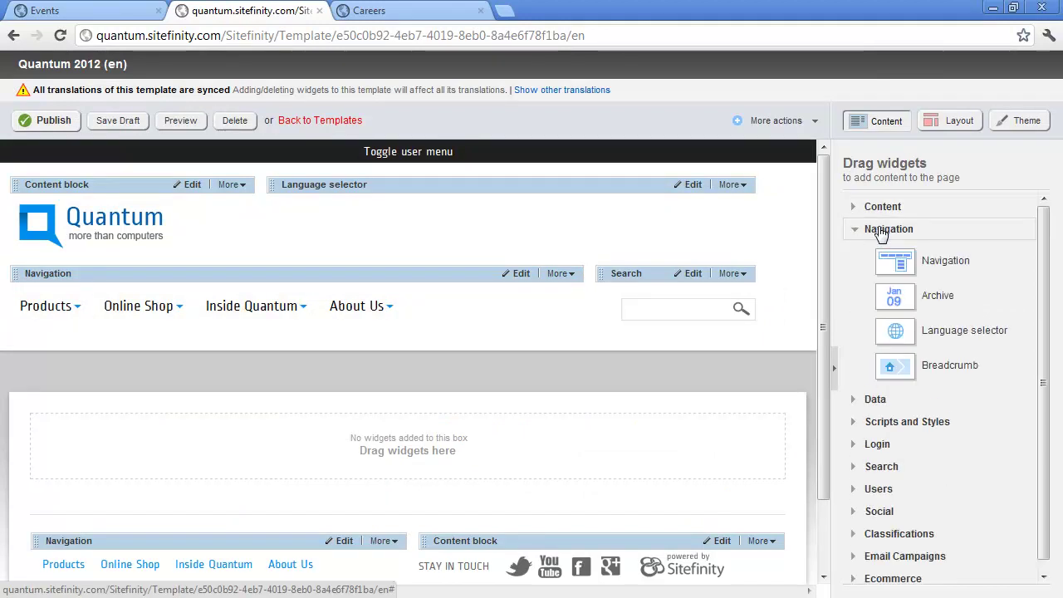
mouse_move(922, 366)
mouse_down()
mouse_move(681, 425)
mouse_move(515, 442)
mouse_up()
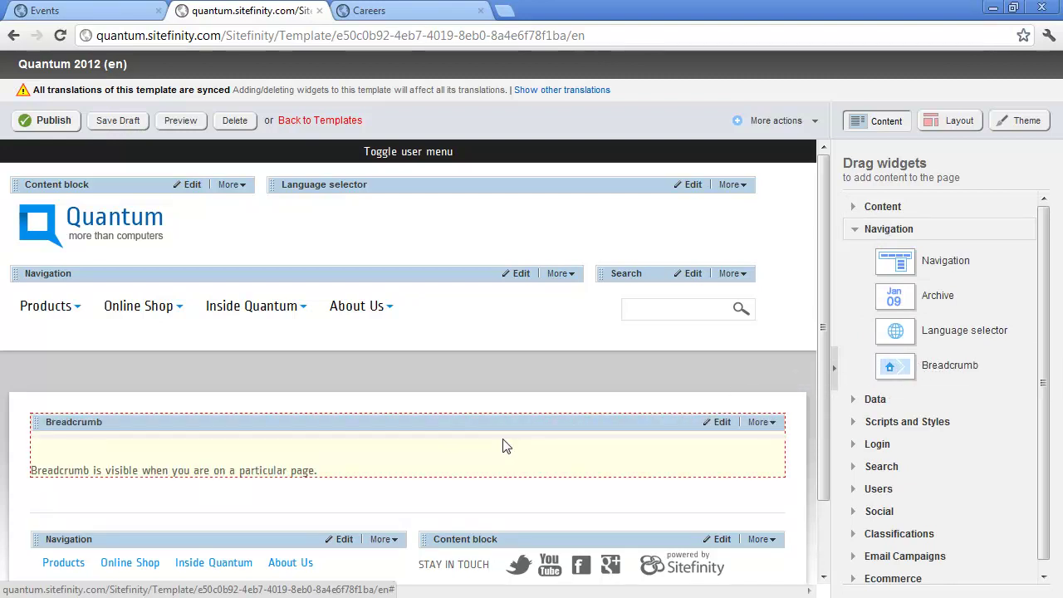
- Set the template breadcrumb's Label to 'You are here:' and save it
click(722, 422)
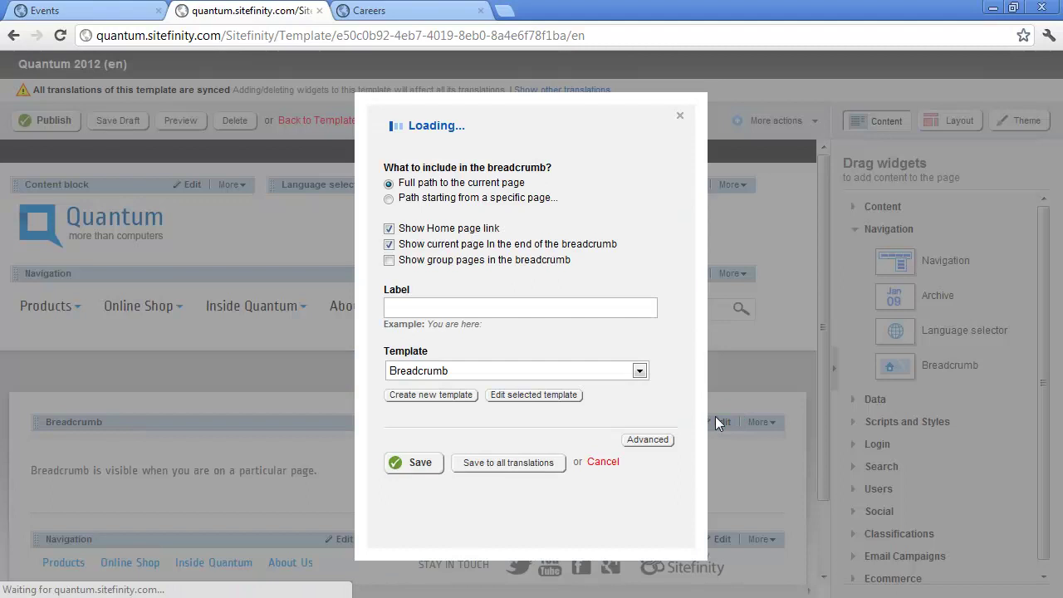
click(502, 307)
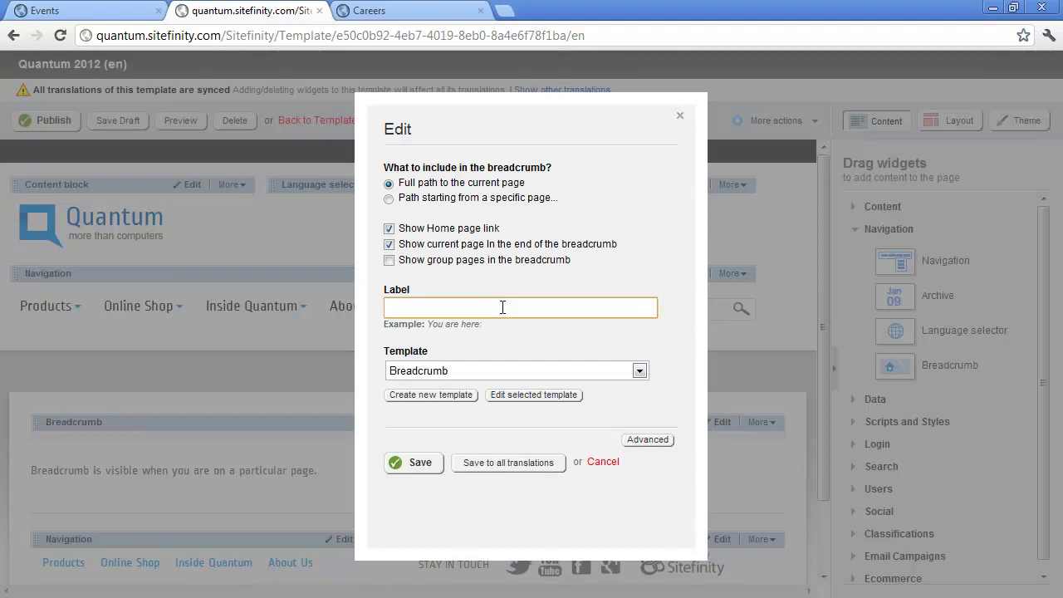
text(Youare here:)
click(424, 462)
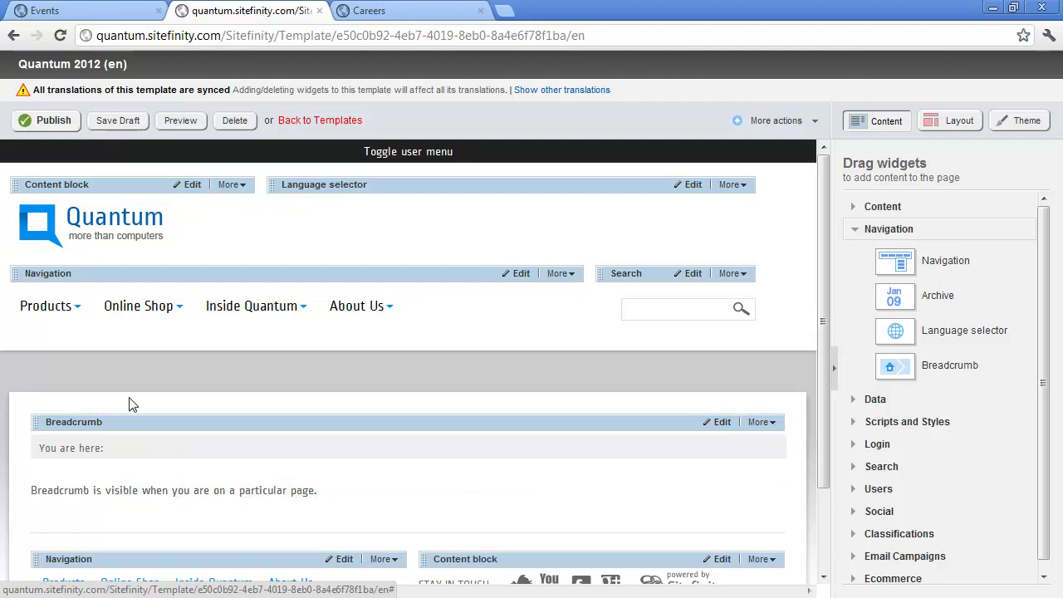
- Publish Quantum 2012, then reload Careers and open News to confirm the breadcrumb
click(49, 121)
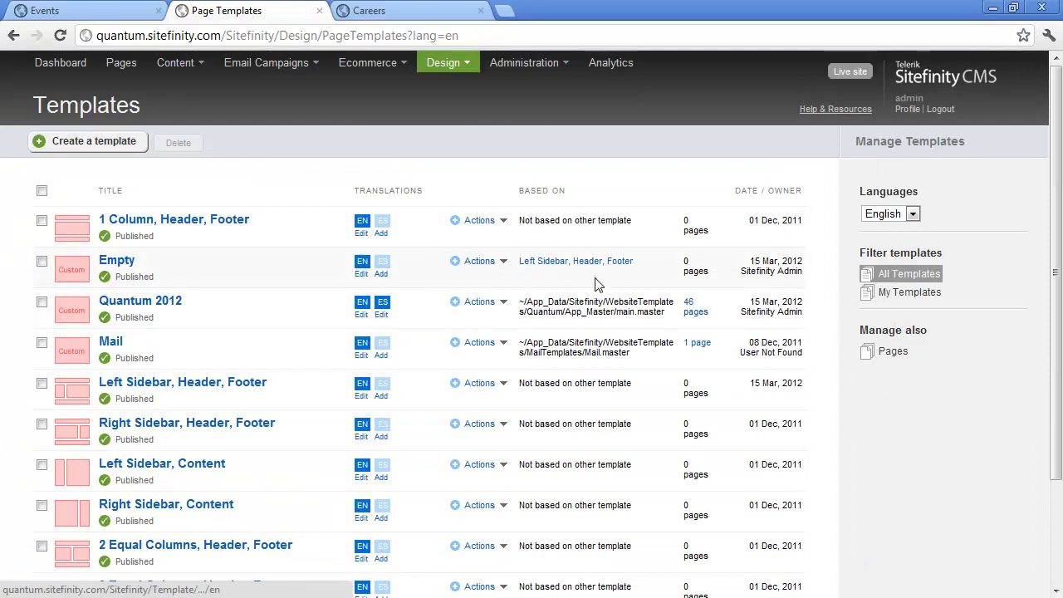
click(379, 9)
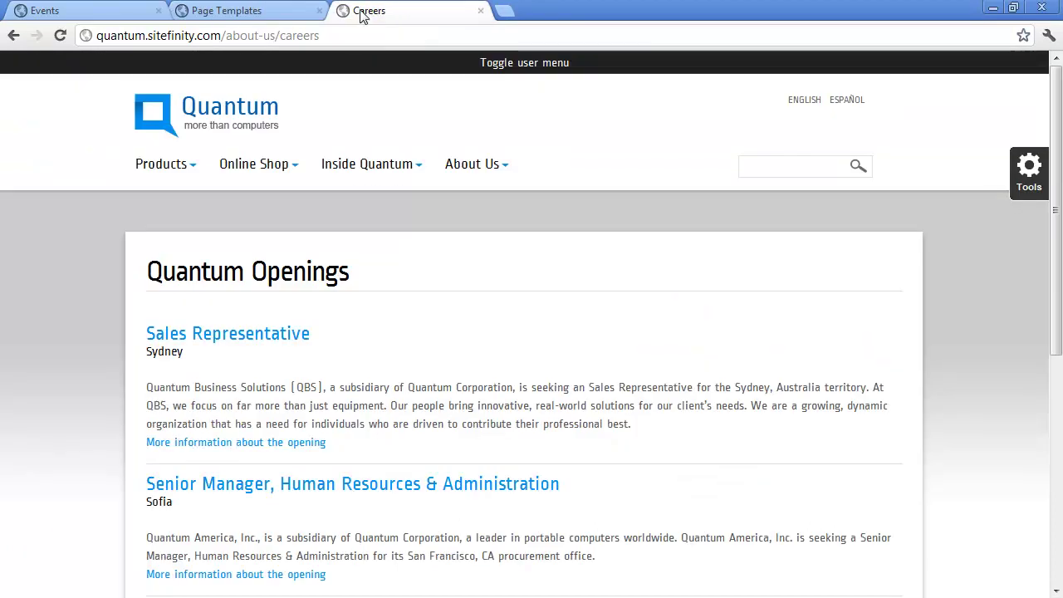
click(61, 36)
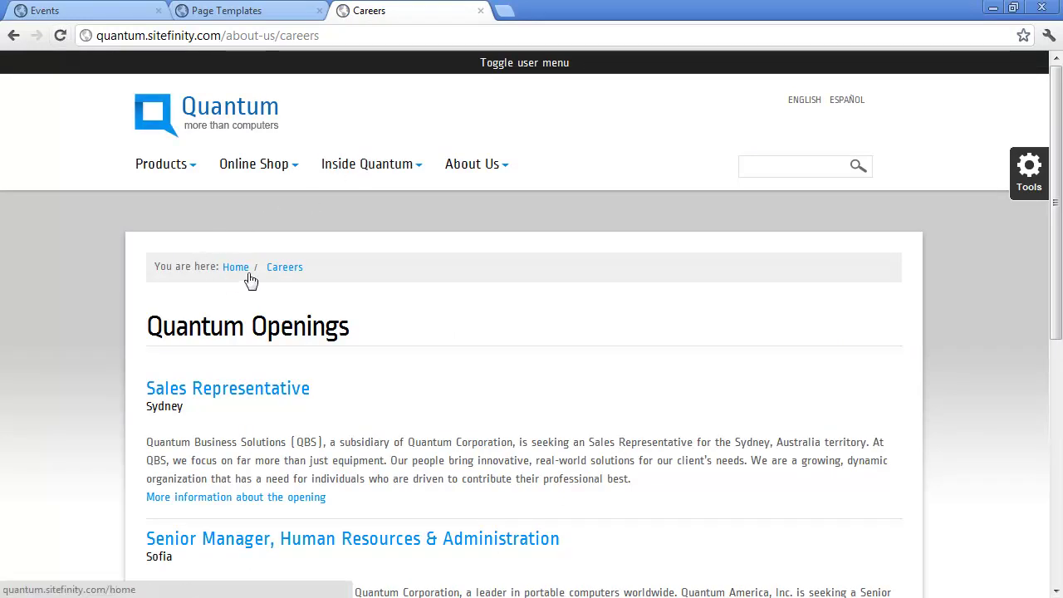
mouse_move(368, 163)
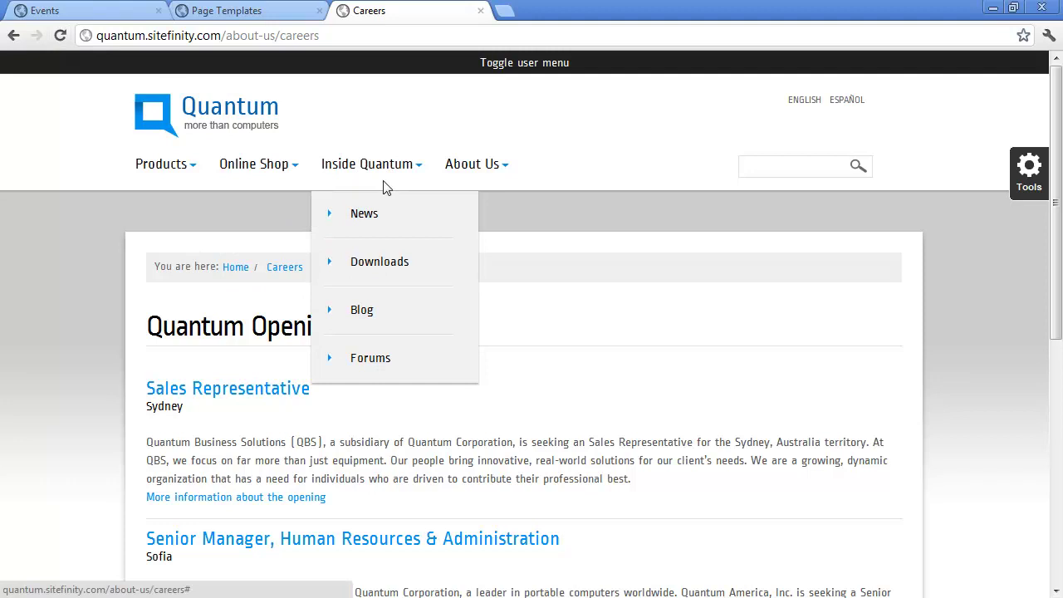
click(382, 217)
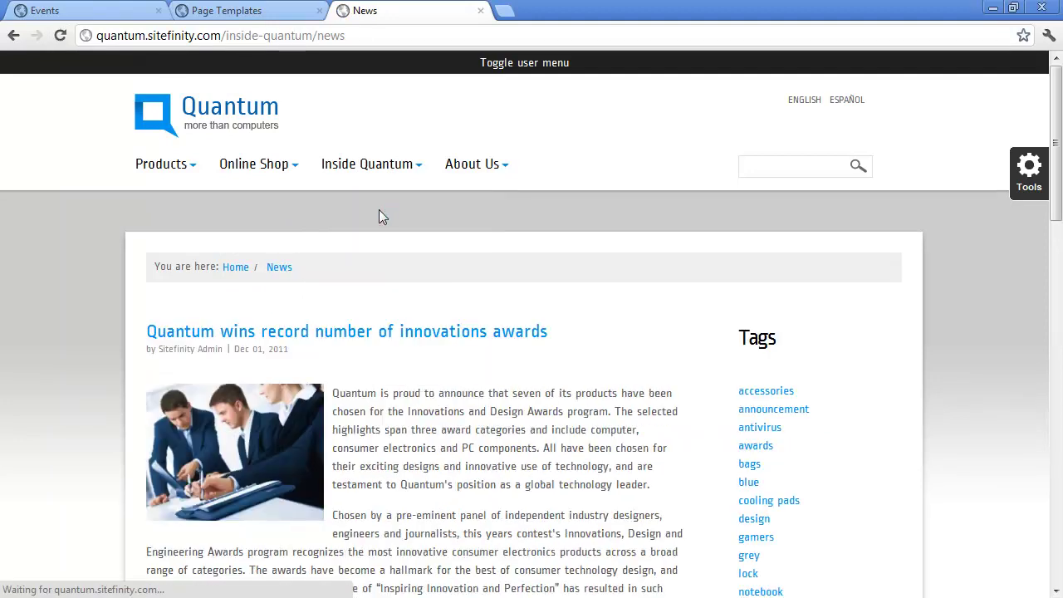